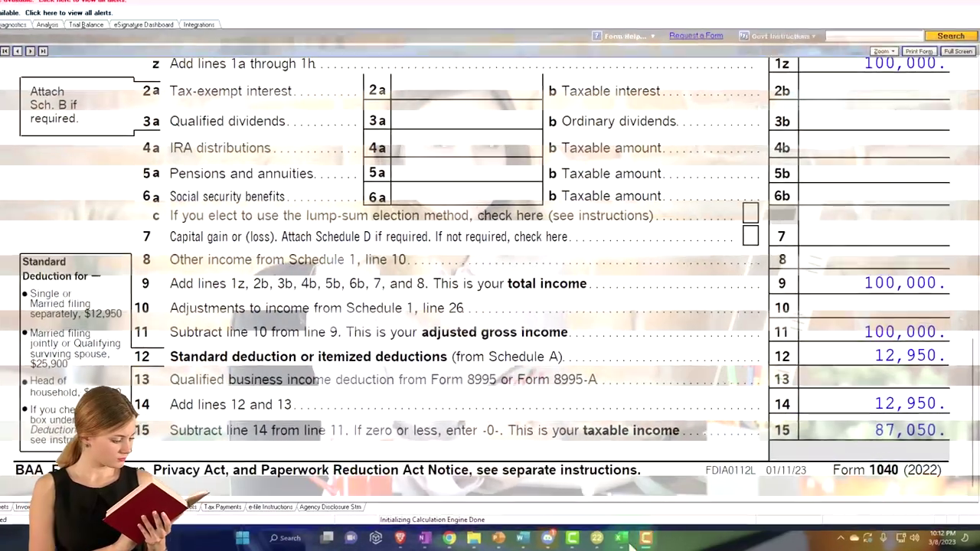
Step: Compare the taxable income, tax, withholding and refund lines on Form 1040 with the Excel tax formula worksheet, returning to Lacerte
{"action": "left_click", "coordinate": [621, 538]}
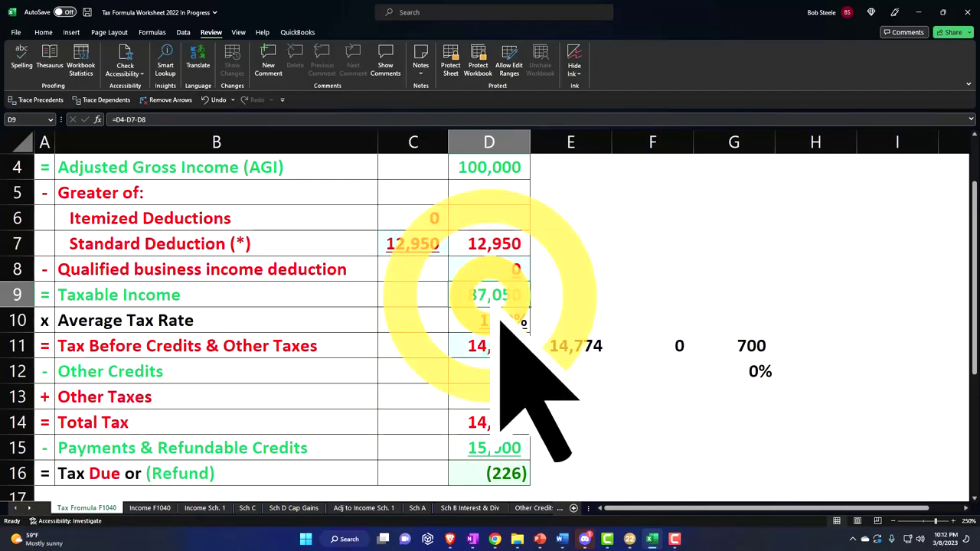
{"action": "left_click", "coordinate": [652, 540]}
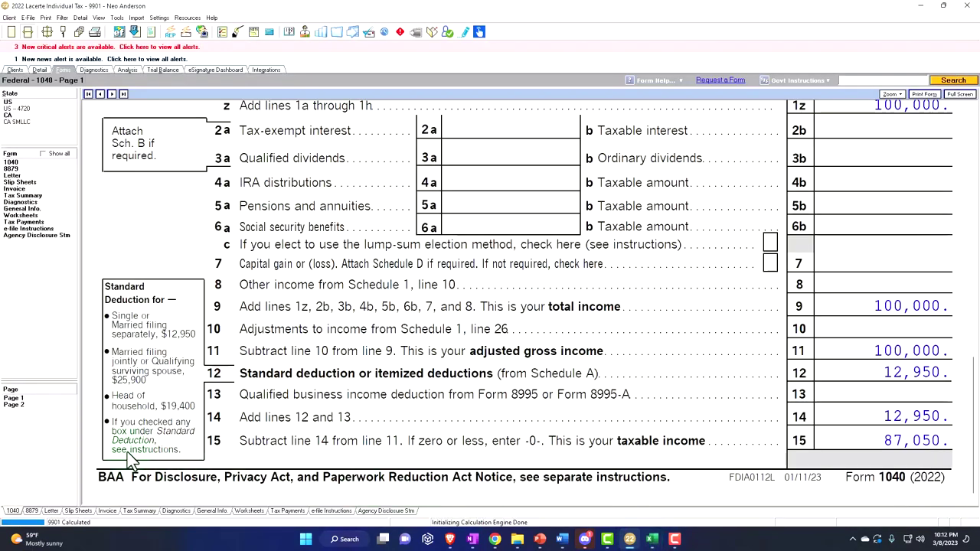
{"action": "left_click", "coordinate": [28, 408]}
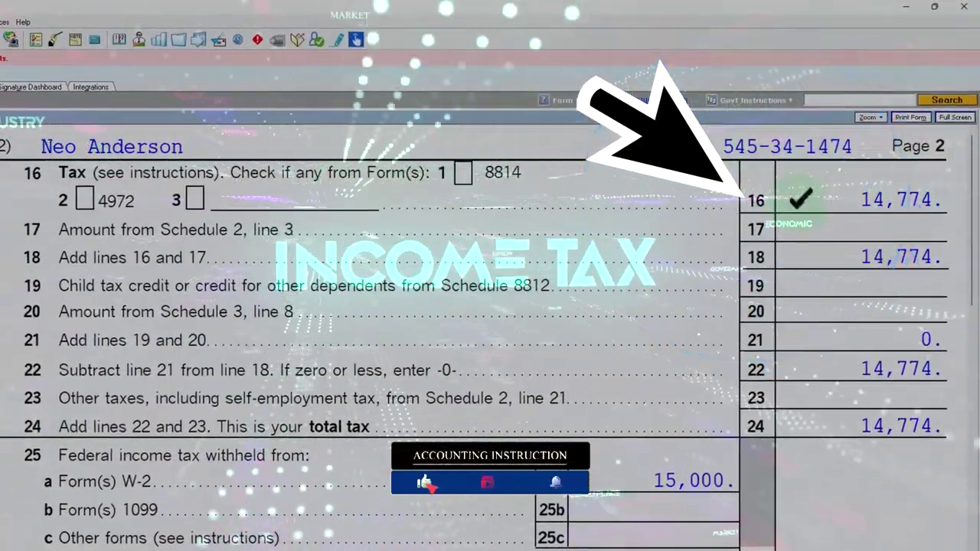
{"action": "scroll", "coordinate": [764, 329], "scroll_direction": "down", "scroll_amount": 3}
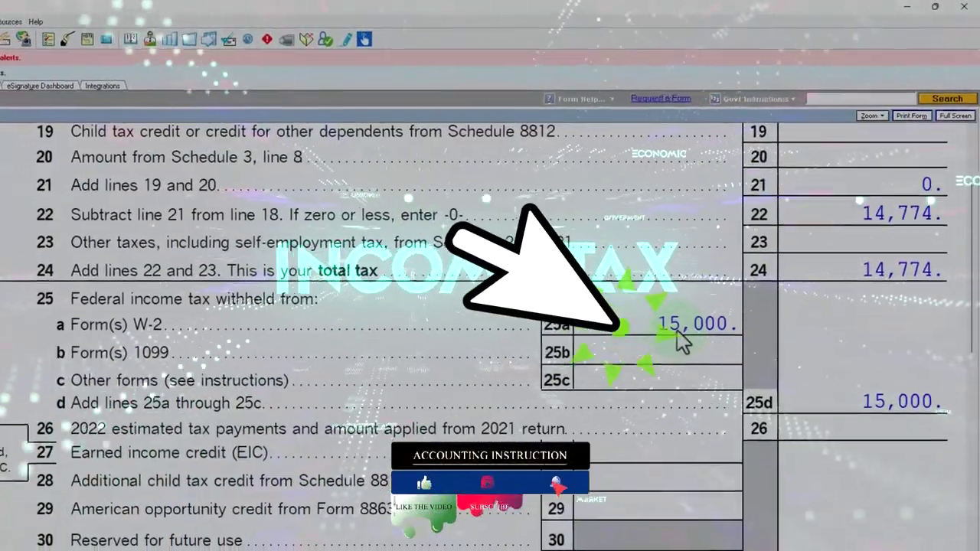
{"action": "scroll", "coordinate": [682, 344], "scroll_direction": "down", "scroll_amount": 3}
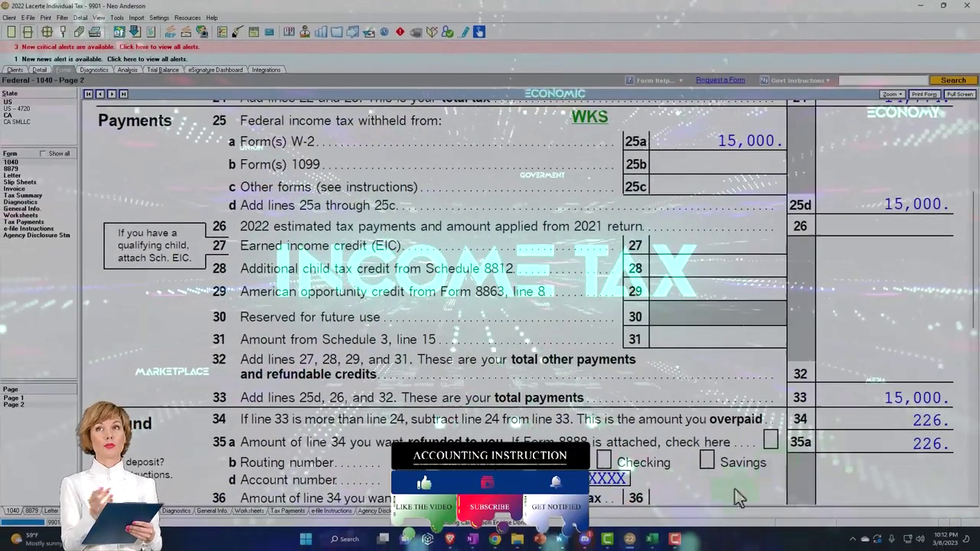
{"action": "left_click", "coordinate": [653, 539]}
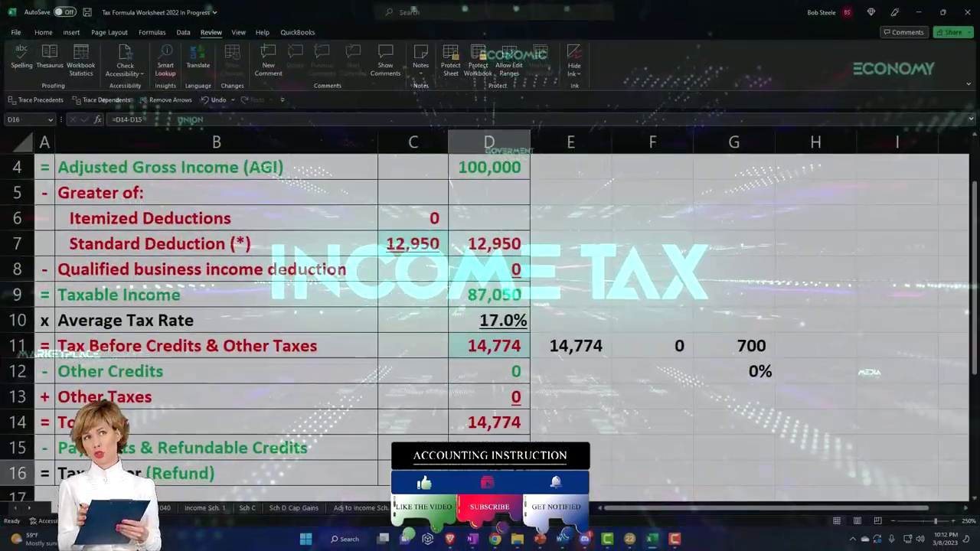
{"action": "left_click", "coordinate": [652, 539]}
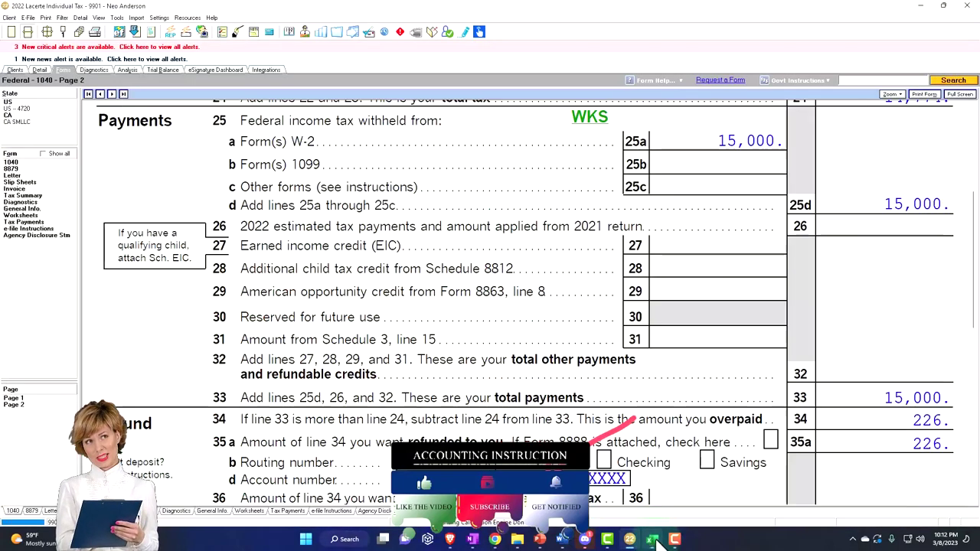
Step: Return to page 1 of Form 1040 and review it down to the total income and adjusted gross income lines
{"action": "left_click", "coordinate": [23, 401]}
{"action": "scroll", "coordinate": [461, 344], "scroll_direction": "down", "scroll_amount": 3}
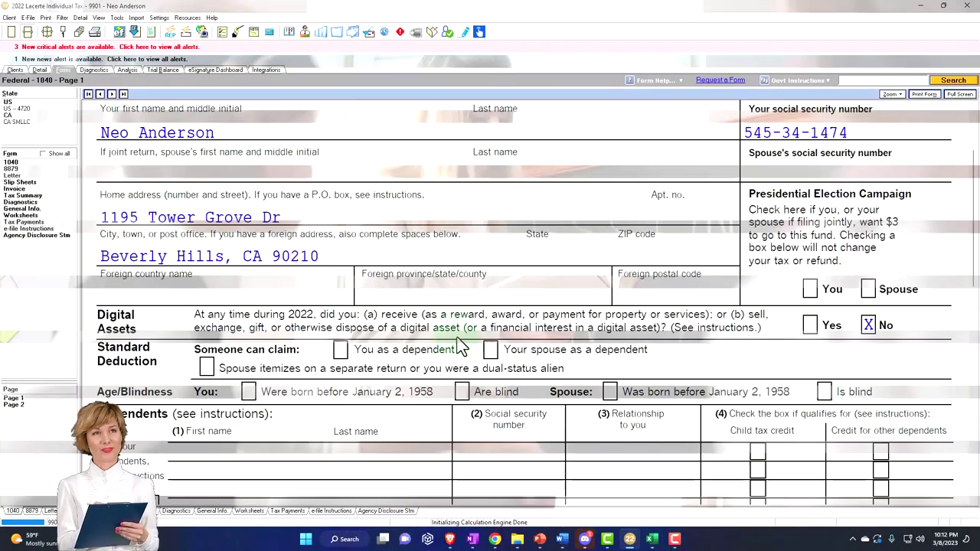
{"action": "scroll", "coordinate": [462, 348], "scroll_direction": "down", "scroll_amount": 5}
{"action": "scroll", "coordinate": [462, 341], "scroll_direction": "down", "scroll_amount": 8}
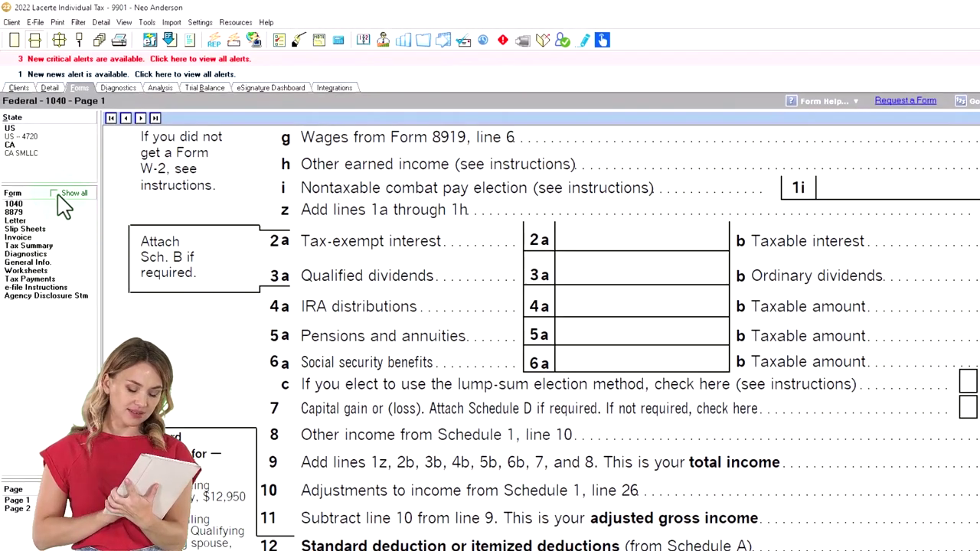
Step: List all available forms and display page 2 of Schedule 1, covering Part II Adjustments to Income
{"action": "left_click", "coordinate": [55, 194]}
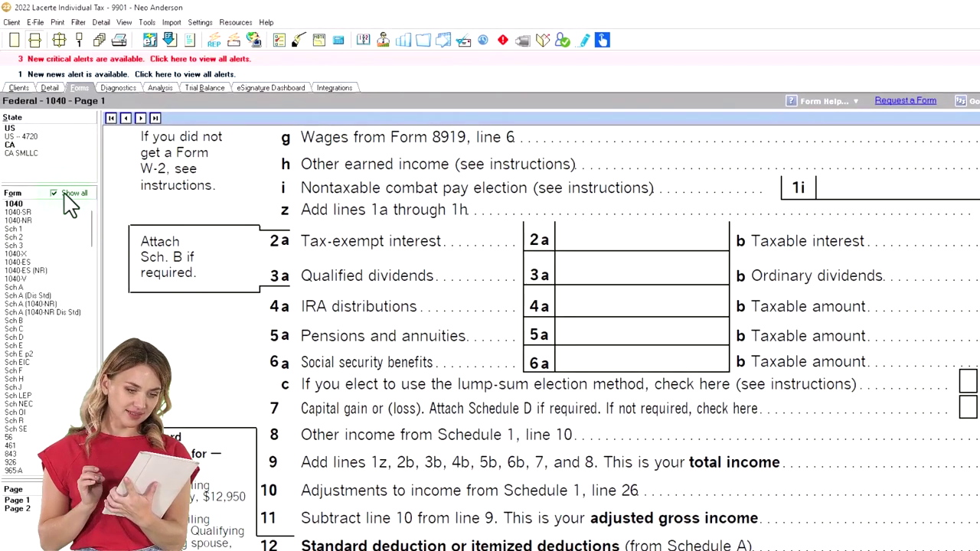
{"action": "double_click", "coordinate": [23, 228]}
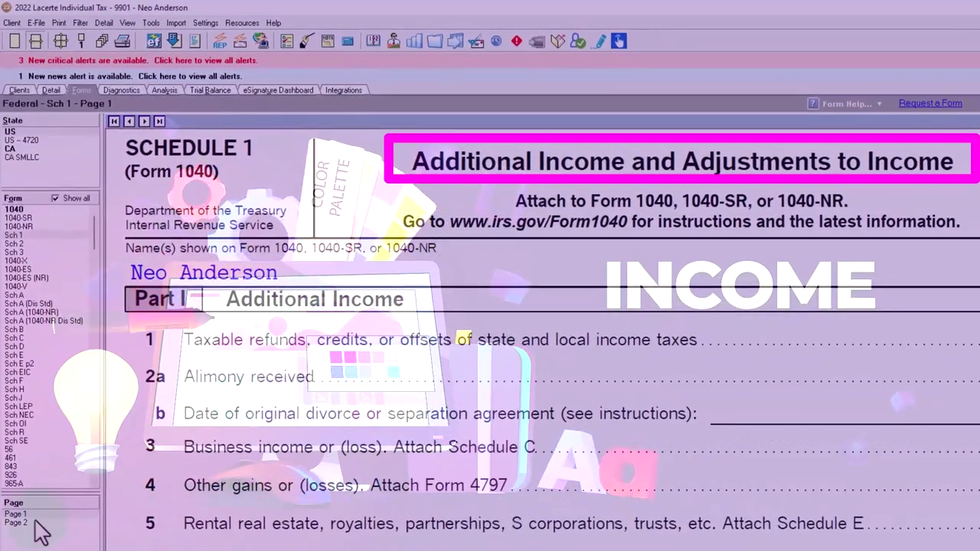
{"action": "left_click", "coordinate": [33, 524]}
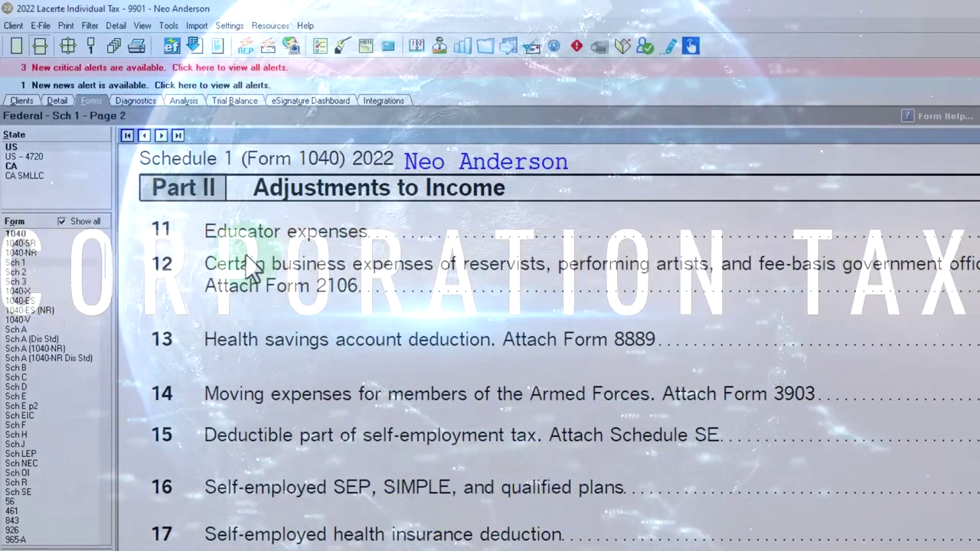
Step: Open Schedule C and review its income, expenses and net profit or loss lines
{"action": "left_click", "coordinate": [17, 377]}
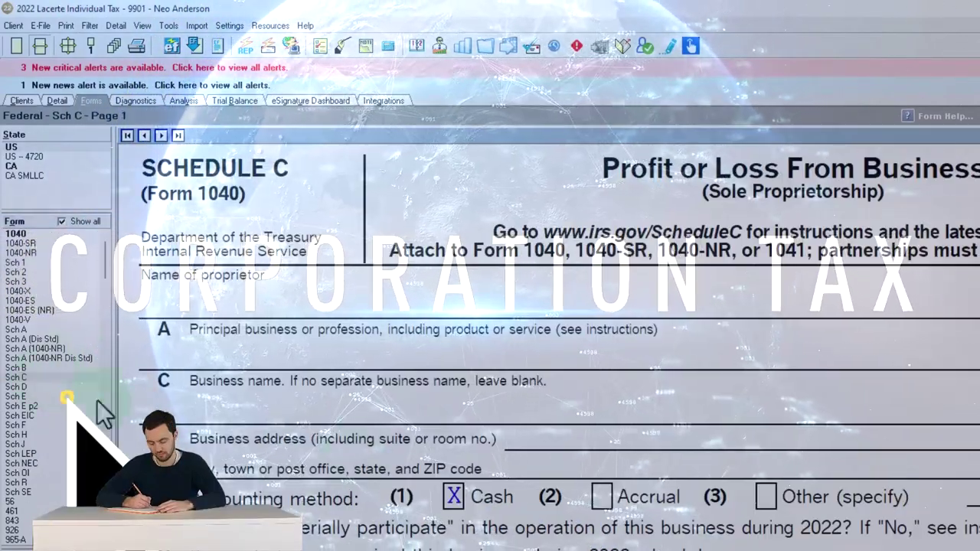
{"action": "scroll", "coordinate": [820, 518], "scroll_direction": "down", "scroll_amount": 15}
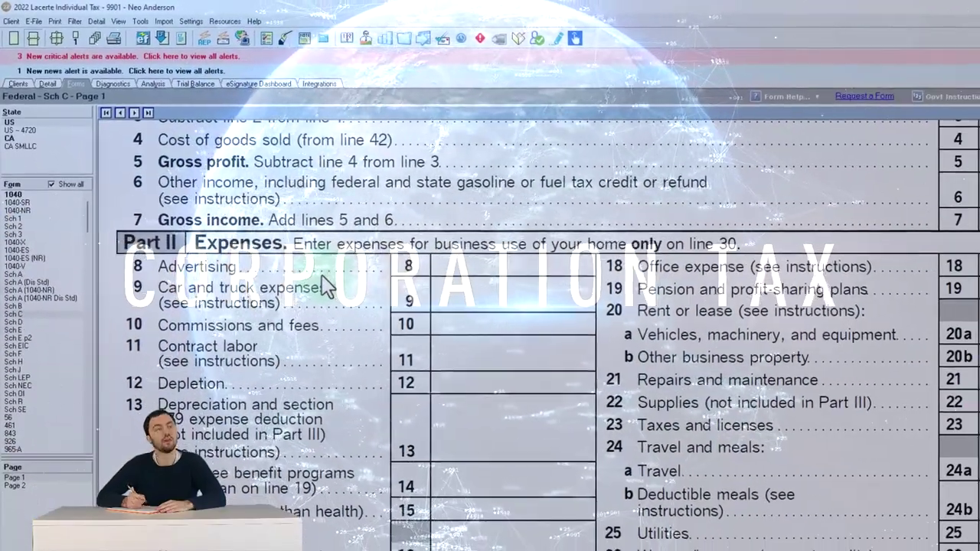
{"action": "scroll", "coordinate": [326, 286], "scroll_direction": "up", "scroll_amount": 4}
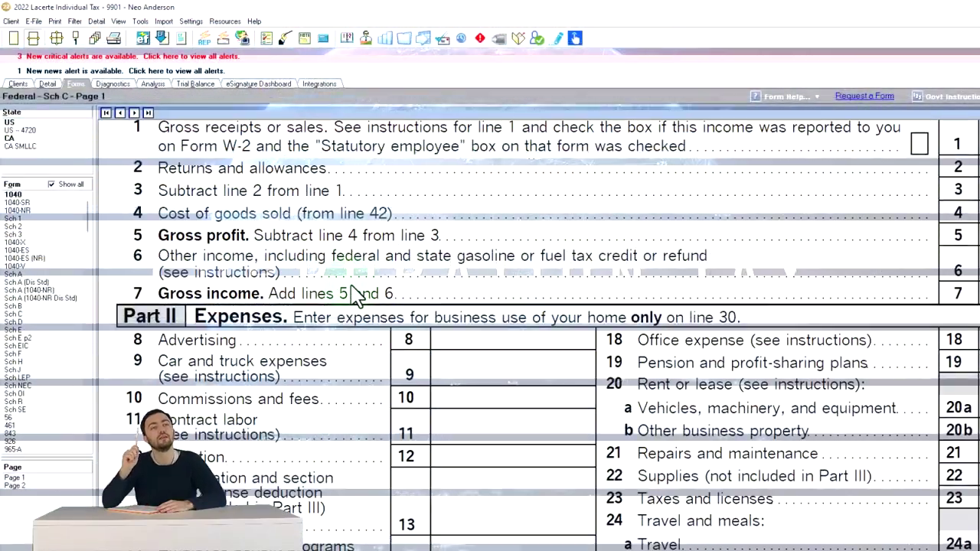
{"action": "scroll", "coordinate": [647, 294], "scroll_direction": "down", "scroll_amount": 6}
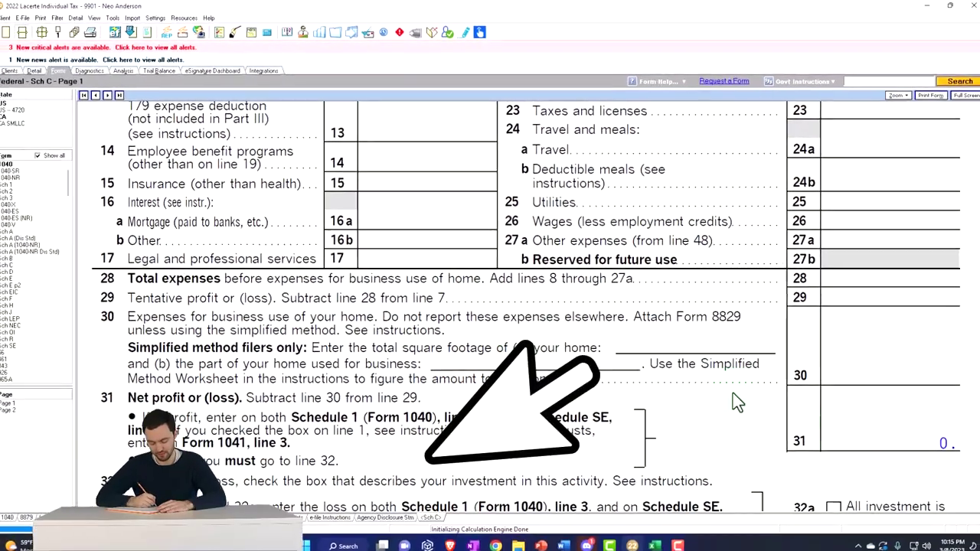
Step: Go back to Form 1040 and examine the W-2 wages on line 1a
{"action": "left_click", "coordinate": [10, 164]}
{"action": "scroll", "coordinate": [775, 349], "scroll_direction": "down", "scroll_amount": 8}
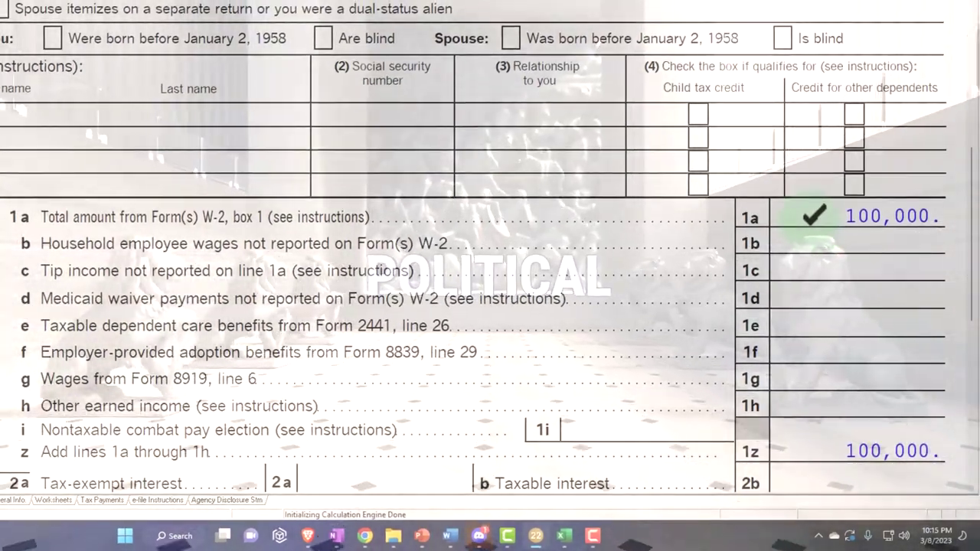
{"action": "left_click", "coordinate": [722, 247]}
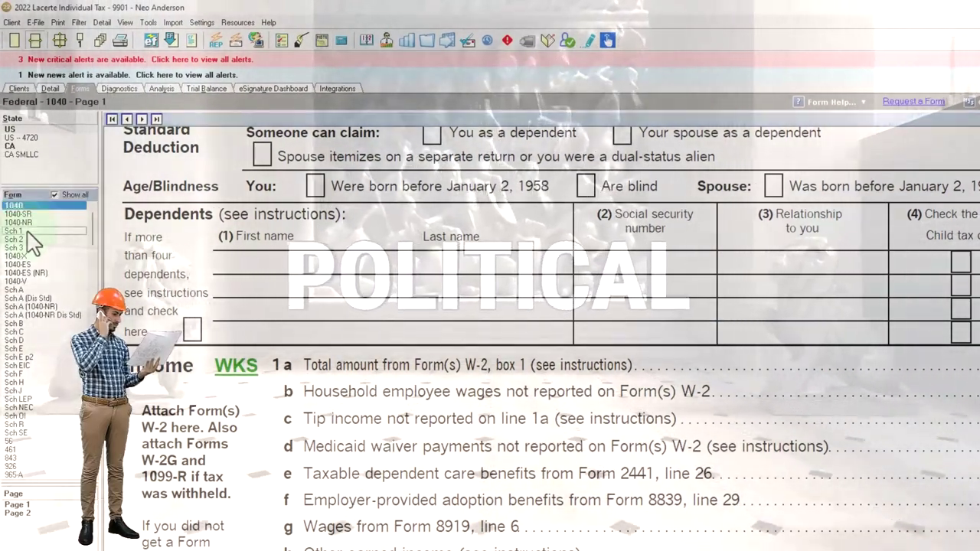
Step: Open page 2 of Schedule 1 and review the adjustments from educator expenses through total other adjustments on line 25
{"action": "left_click", "coordinate": [27, 233]}
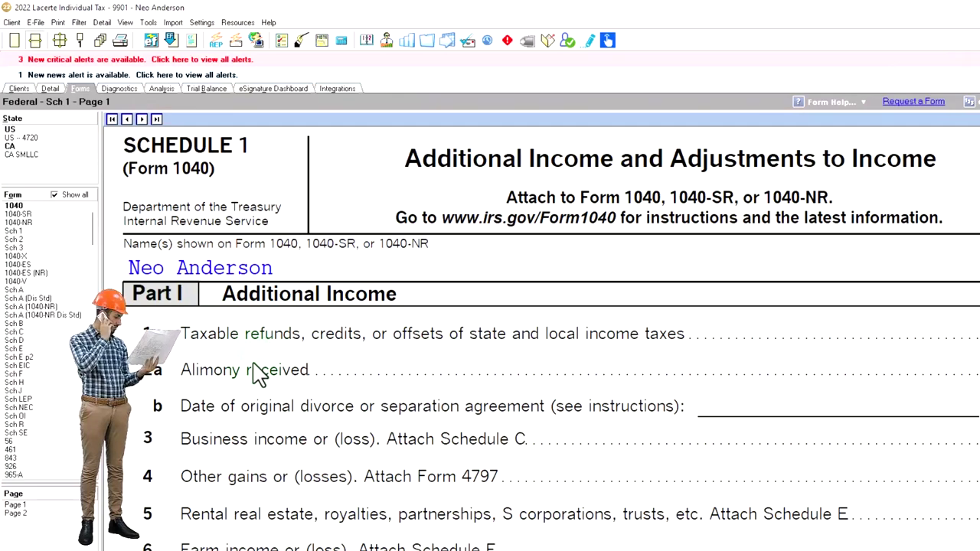
{"action": "left_click", "coordinate": [23, 516]}
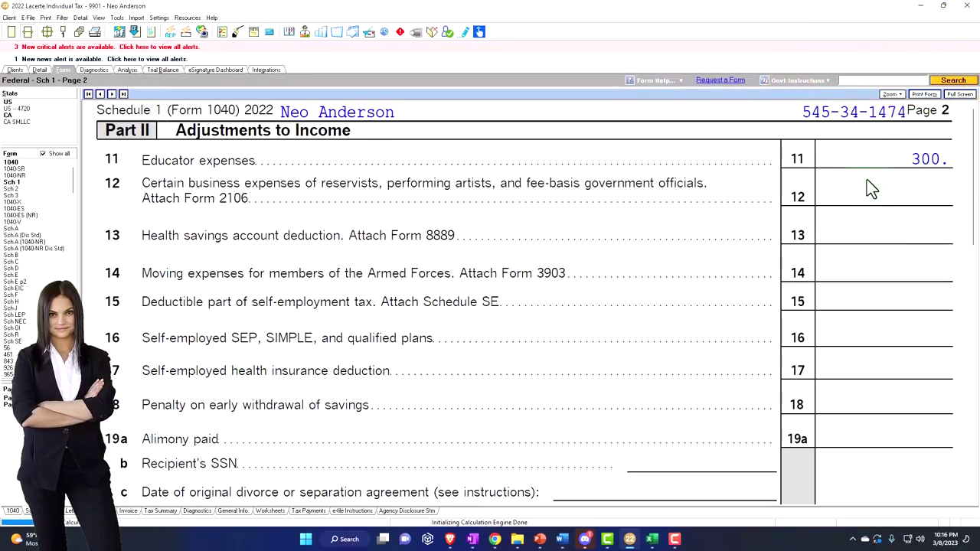
{"action": "scroll", "coordinate": [867, 182], "scroll_direction": "down", "scroll_amount": 5}
{"action": "scroll", "coordinate": [869, 188], "scroll_direction": "down", "scroll_amount": 8}
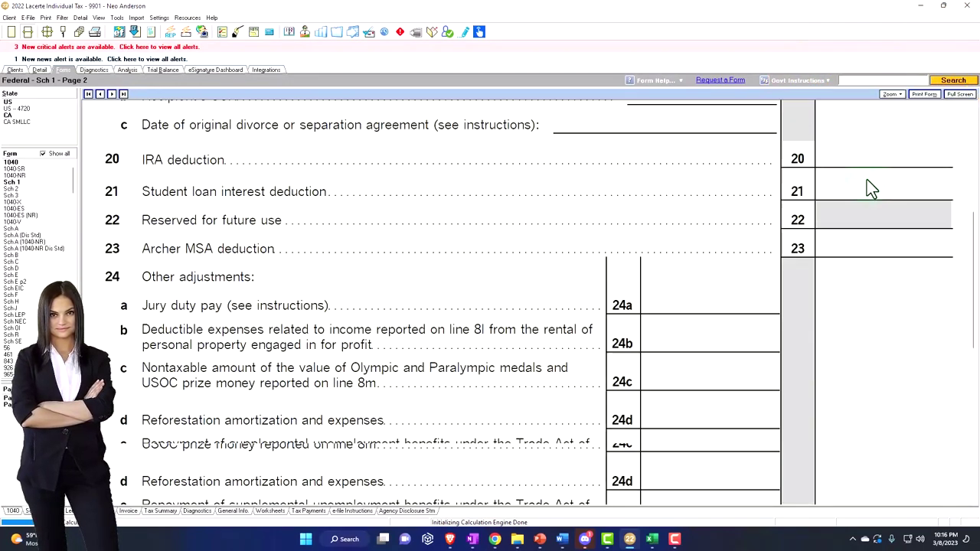
{"action": "scroll", "coordinate": [871, 188], "scroll_direction": "down", "scroll_amount": 3}
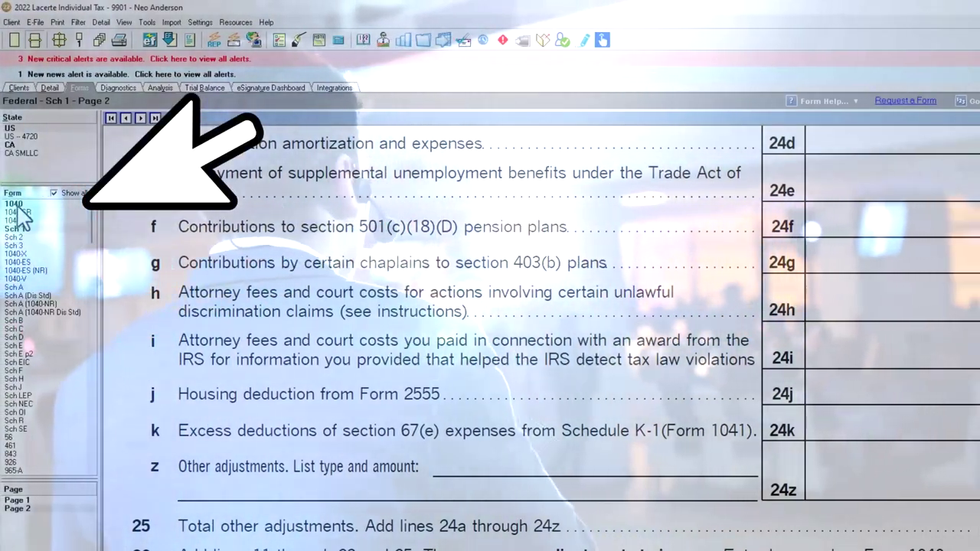
Step: Reopen page 1 of Form 1040 and review the income section from line 1a onward
{"action": "left_click", "coordinate": [17, 206]}
{"action": "scroll", "coordinate": [452, 310], "scroll_direction": "down", "scroll_amount": 3}
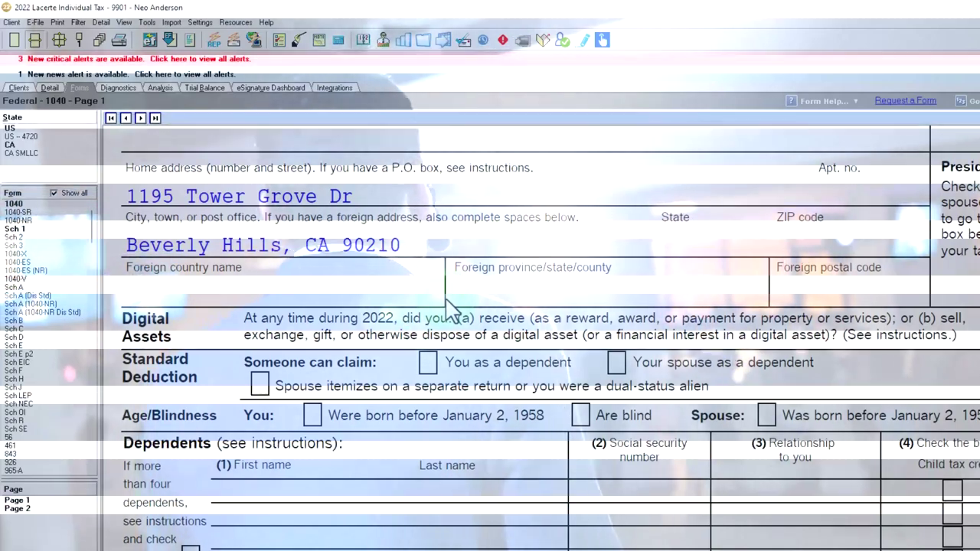
{"action": "scroll", "coordinate": [536, 392], "scroll_direction": "down", "scroll_amount": 6}
{"action": "scroll", "coordinate": [536, 392], "scroll_direction": "down", "scroll_amount": 5}
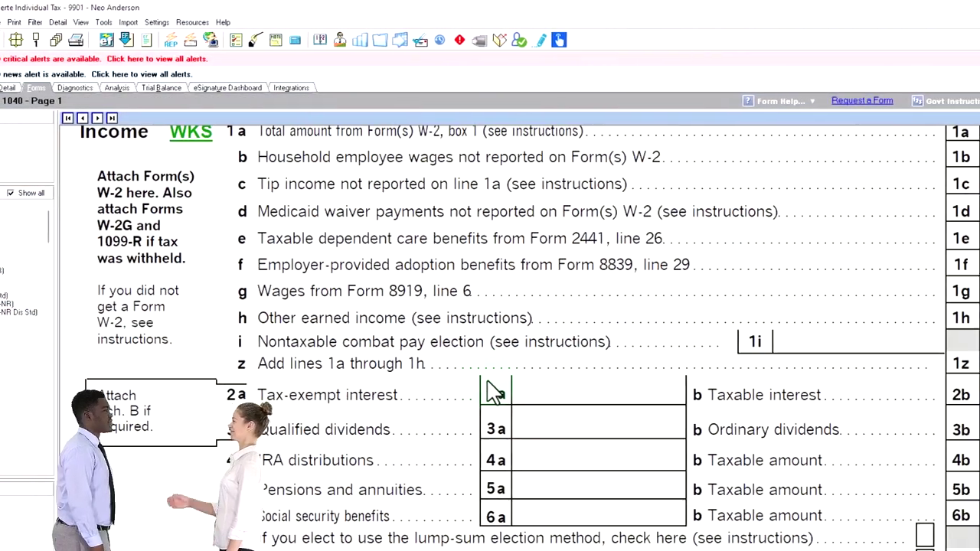